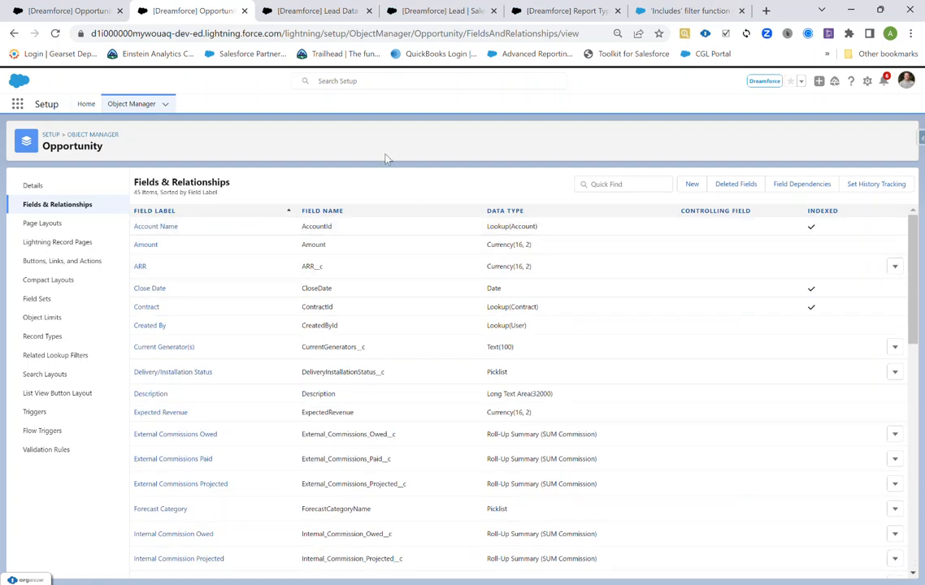
- Review the Objects and Fields custom report type, including its Entity Definitions and Field Definitions relationship
{"action": "left_click", "coordinate": [573, 12]}
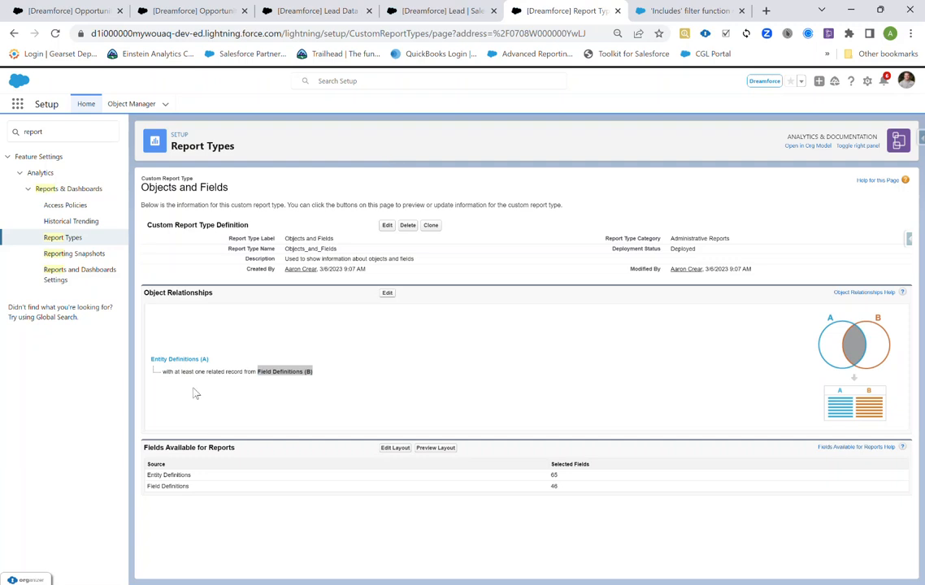
{"action": "left_click_drag", "start_coordinate": [152, 359], "coordinate": [202, 359]}
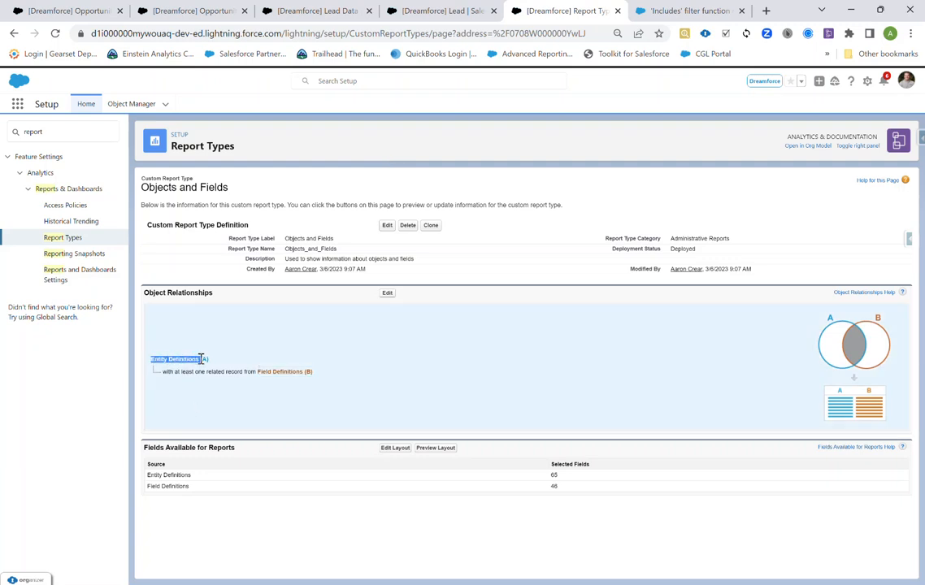
{"action": "left_click", "coordinate": [237, 398]}
{"action": "left_click_drag", "start_coordinate": [257, 371], "coordinate": [304, 372]}
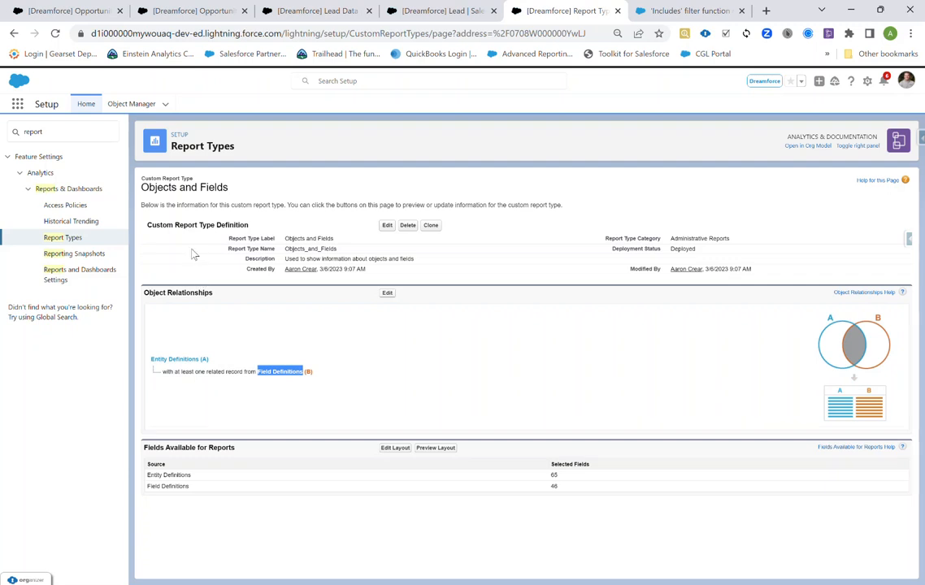
{"action": "left_click", "coordinate": [231, 540]}
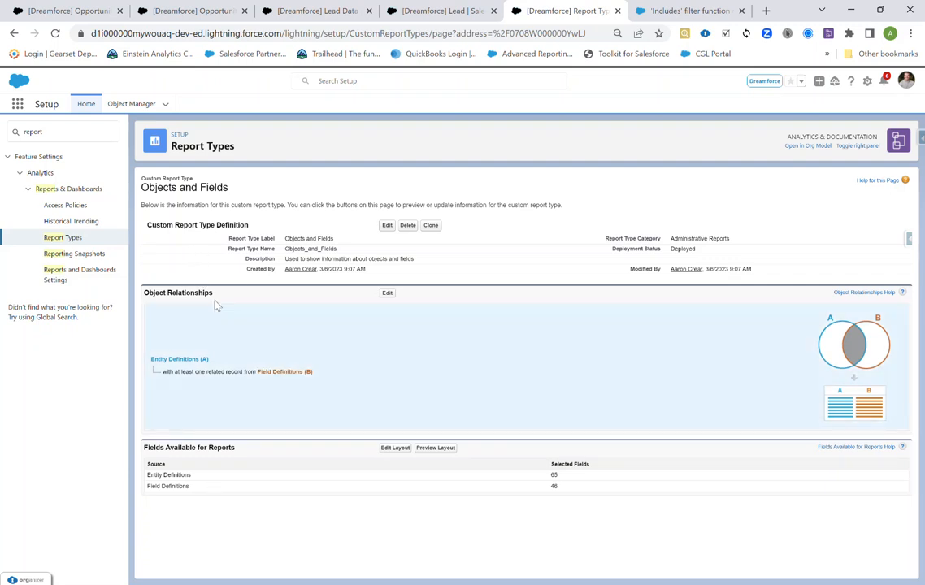
{"action": "left_click_drag", "start_coordinate": [140, 187], "coordinate": [254, 191]}
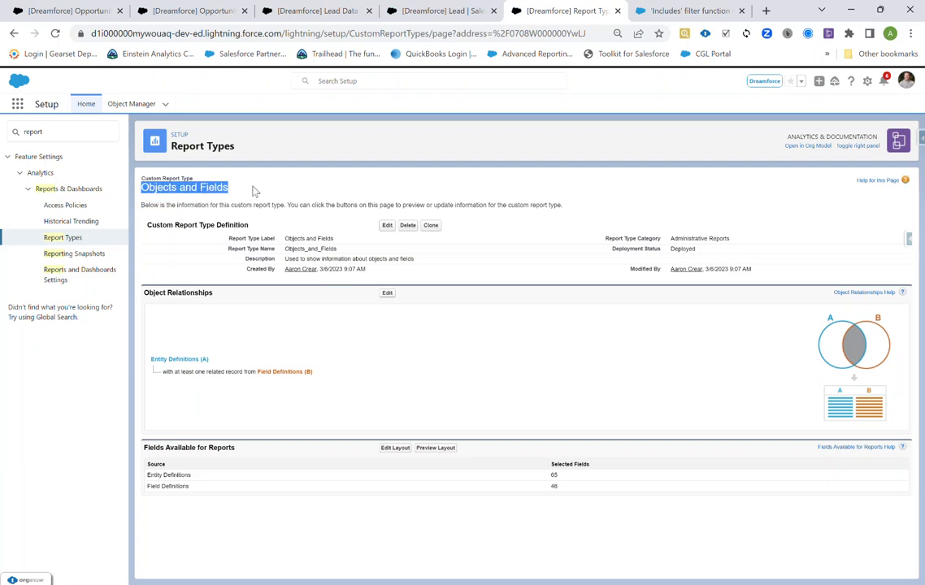
- Inspect the Data Type filter of the Opportunity Rollup Summary Audit report without changing it, and run the report
{"action": "left_click", "coordinate": [87, 16]}
{"action": "left_click", "coordinate": [876, 143]}
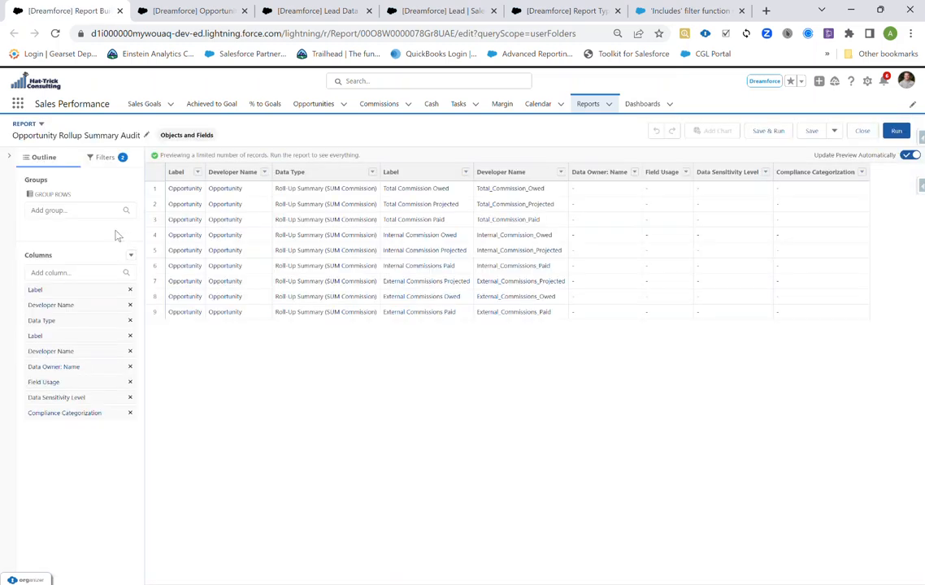
{"action": "left_click", "coordinate": [100, 160]}
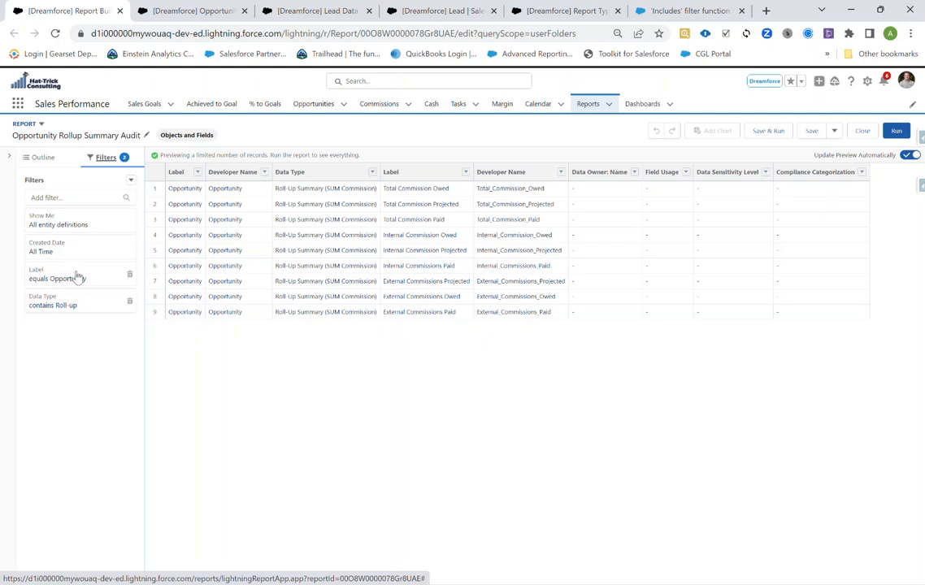
{"action": "left_click", "coordinate": [95, 307]}
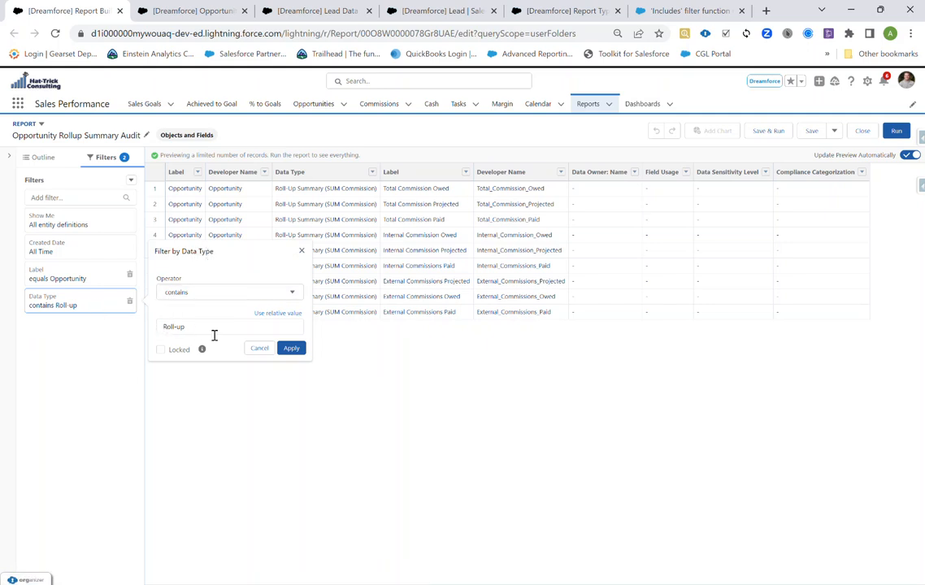
{"action": "left_click", "coordinate": [257, 351]}
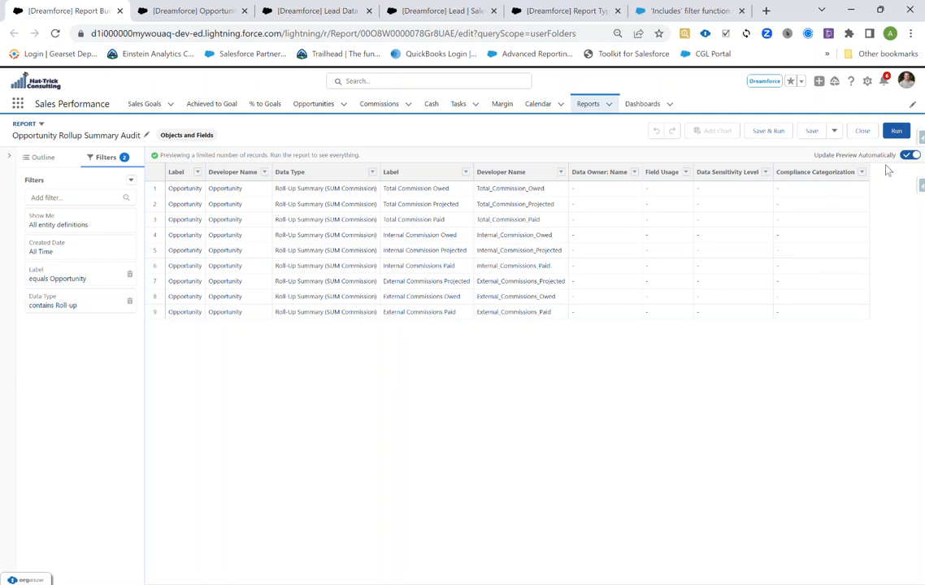
{"action": "left_click", "coordinate": [894, 131]}
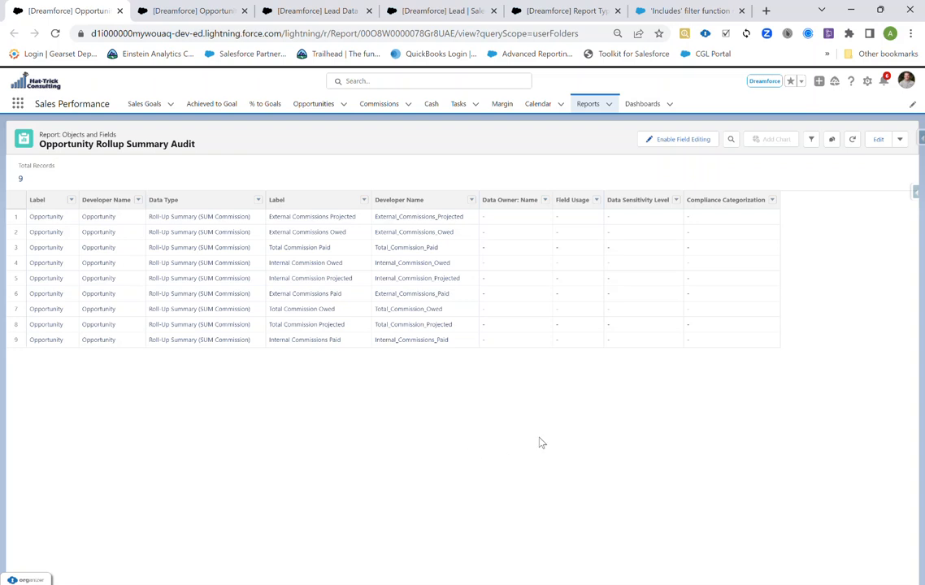
- Review the Lead object's Mobile field from Data Owner through Compliance Categorization
{"action": "left_click", "coordinate": [385, 15]}
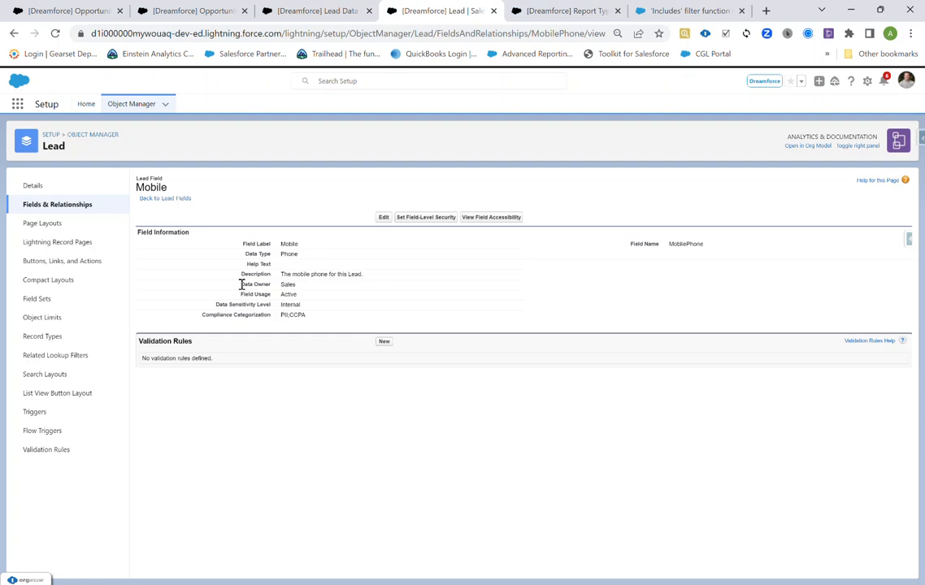
{"action": "left_click_drag", "start_coordinate": [240, 283], "coordinate": [318, 320]}
{"action": "left_click", "coordinate": [318, 320]}
- Open the Lead Data Classification Audit report for editing and review its filters
{"action": "left_click", "coordinate": [297, 12]}
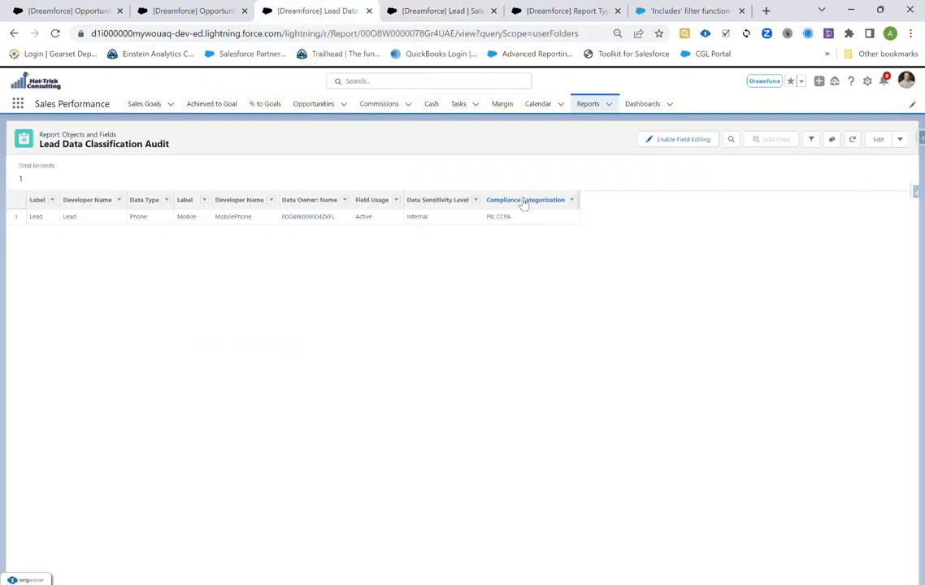
{"action": "left_click", "coordinate": [878, 141]}
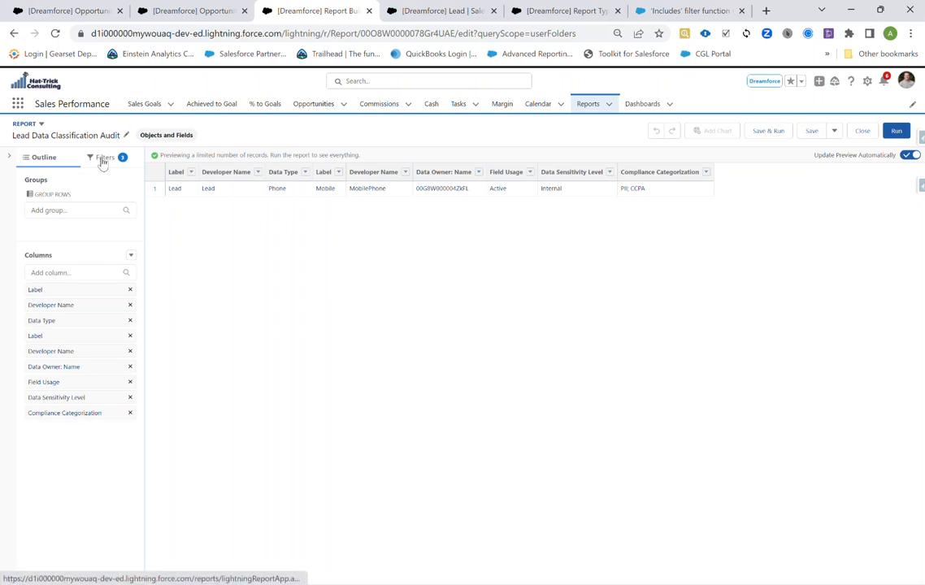
{"action": "left_click", "coordinate": [102, 161]}
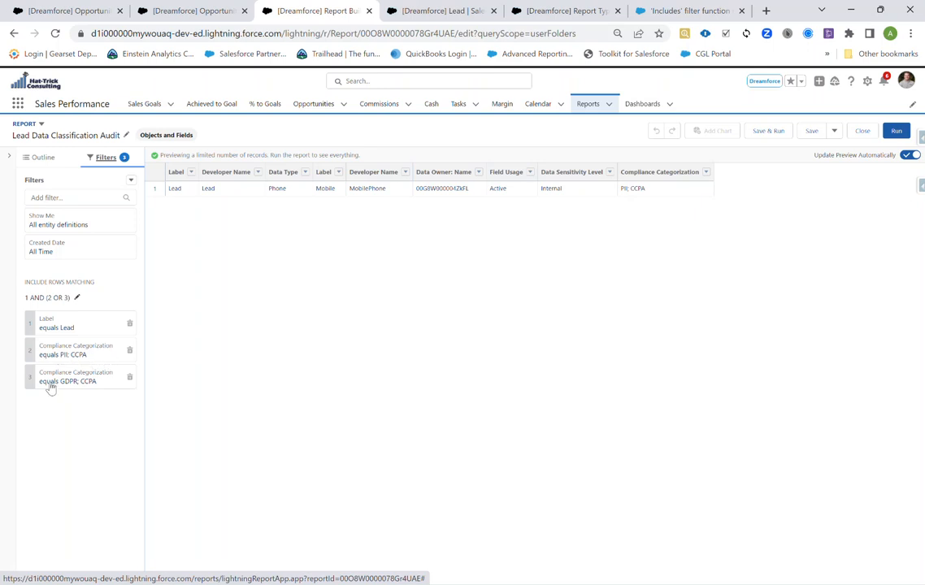
- Remove the GDPR; CCPA compliance filter and try to set the remaining Compliance Categorization filter to includes CCPA
{"action": "left_click", "coordinate": [130, 379]}
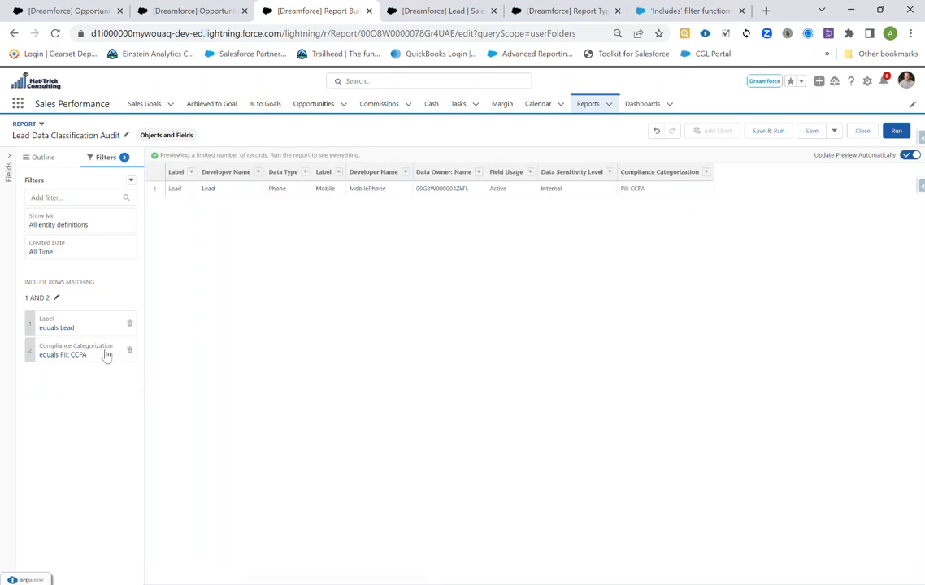
{"action": "left_click", "coordinate": [106, 353]}
{"action": "left_click", "coordinate": [221, 352]}
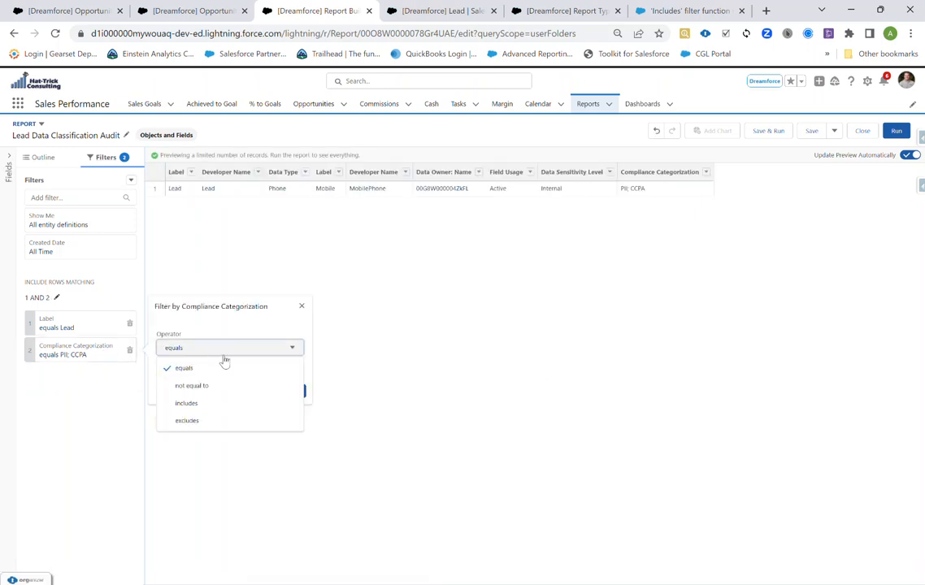
{"action": "left_click", "coordinate": [203, 405]}
{"action": "left_click", "coordinate": [179, 370]}
{"action": "key", "text": "Left"}
{"action": "key", "text": "Left"}
{"action": "key", "text": "Left"}
{"action": "key", "text": "Left"}
{"action": "key", "text": "BackSpace"}
{"action": "key", "text": "BackSpace"}
{"action": "key", "text": "BackSpace"}
{"action": "key", "text": "BackSpace"}
{"action": "key", "text": "BackSpace"}
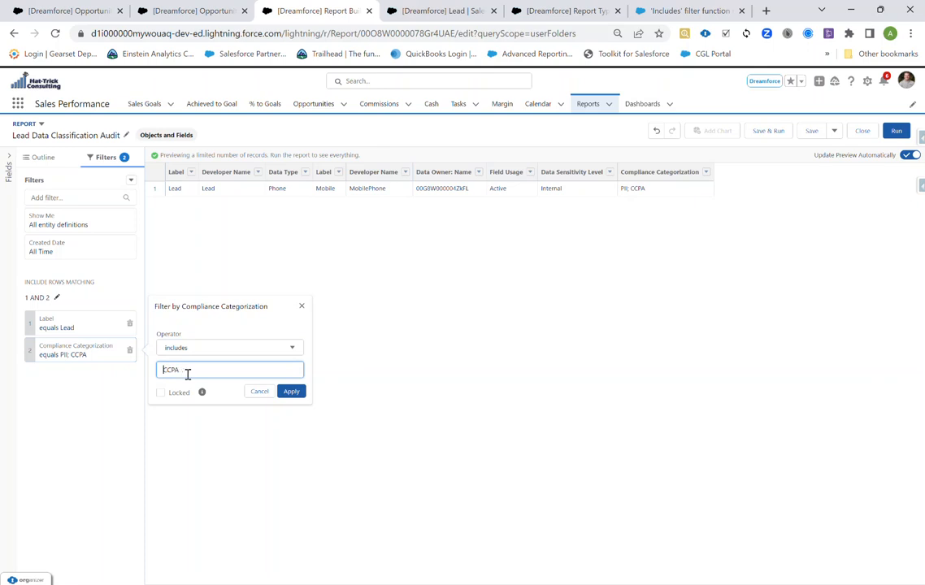
{"action": "left_click", "coordinate": [291, 390]}
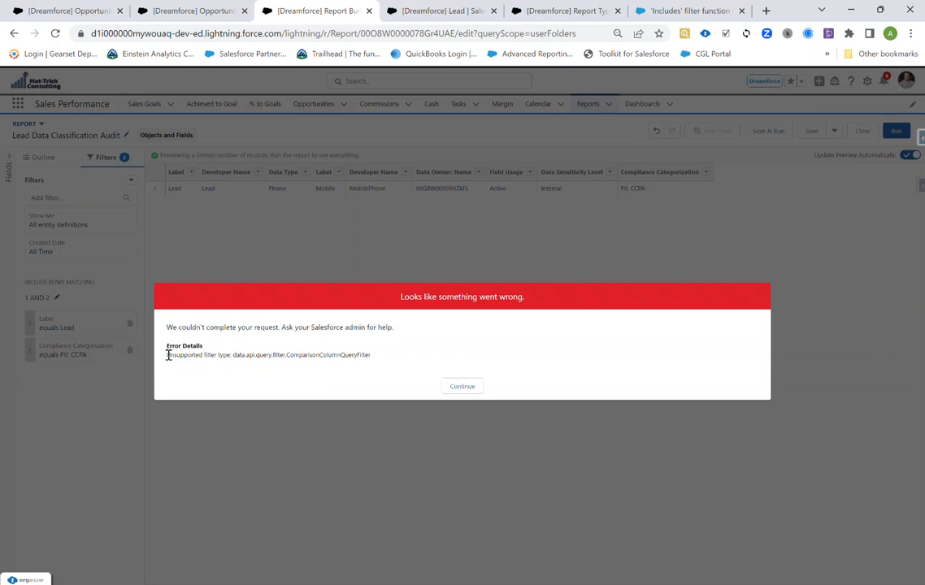
{"action": "left_click_drag", "start_coordinate": [167, 355], "coordinate": [393, 363]}
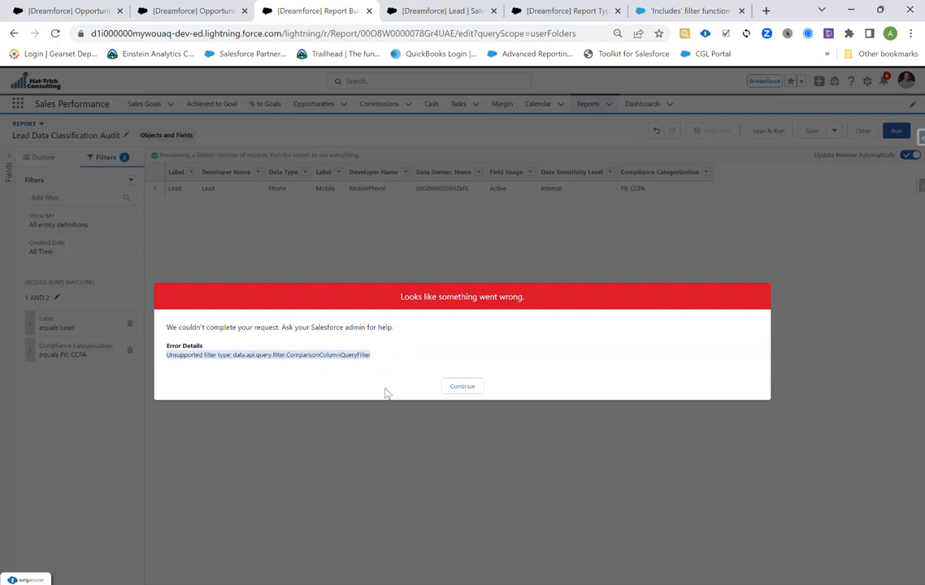
{"action": "left_click", "coordinate": [457, 388]}
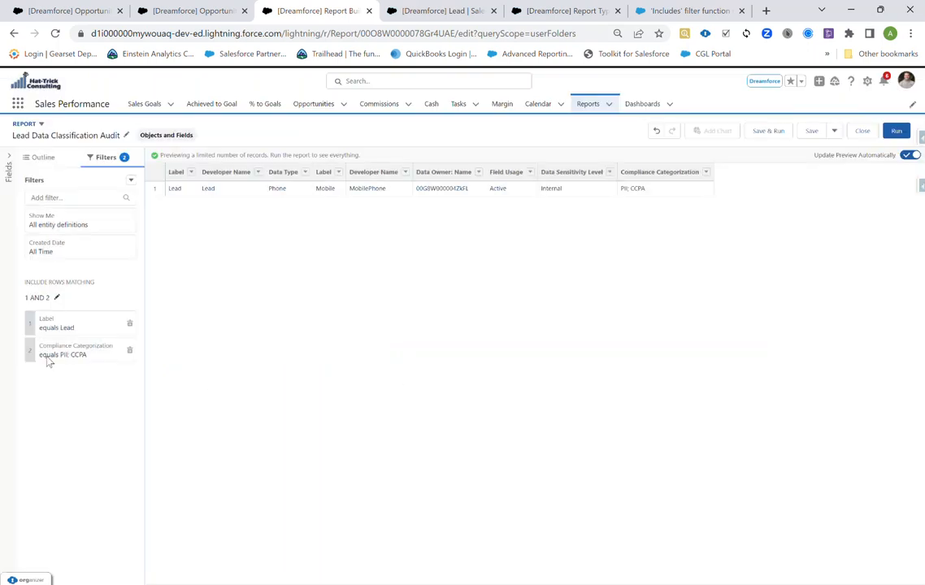
- Discard the report changes, reopen the Lead Data Classification Audit report for editing and show its saved filters
{"action": "left_click", "coordinate": [593, 107]}
{"action": "left_click", "coordinate": [687, 378]}
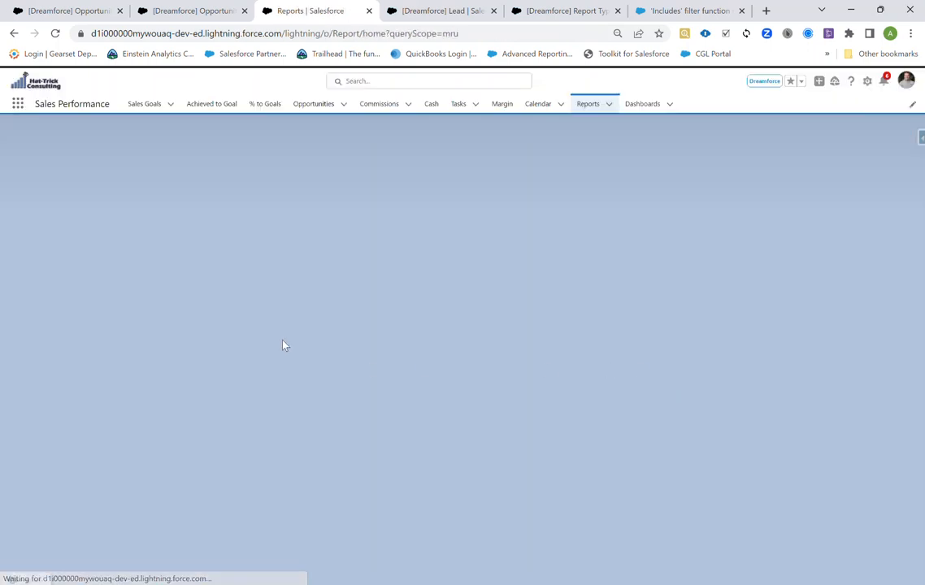
{"action": "left_click", "coordinate": [159, 188]}
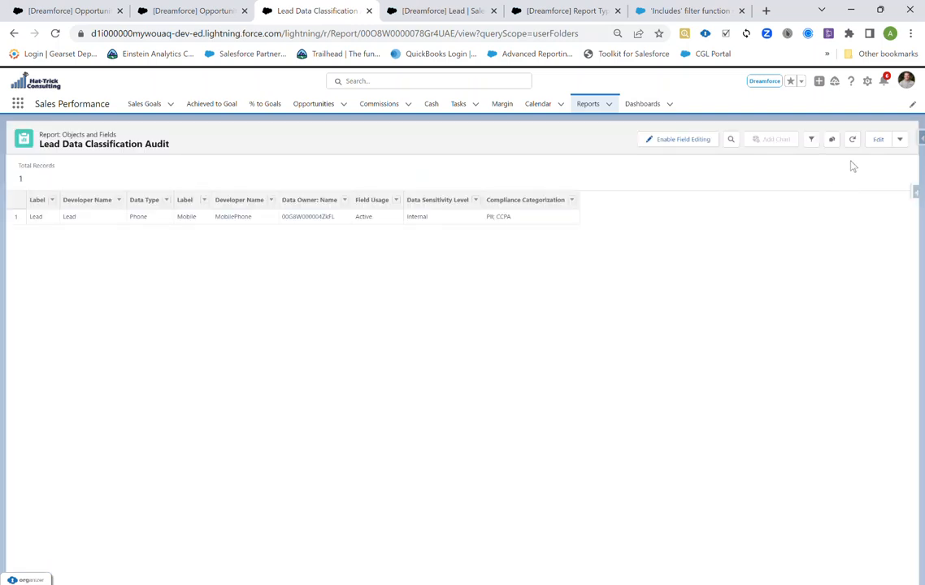
{"action": "left_click", "coordinate": [878, 139]}
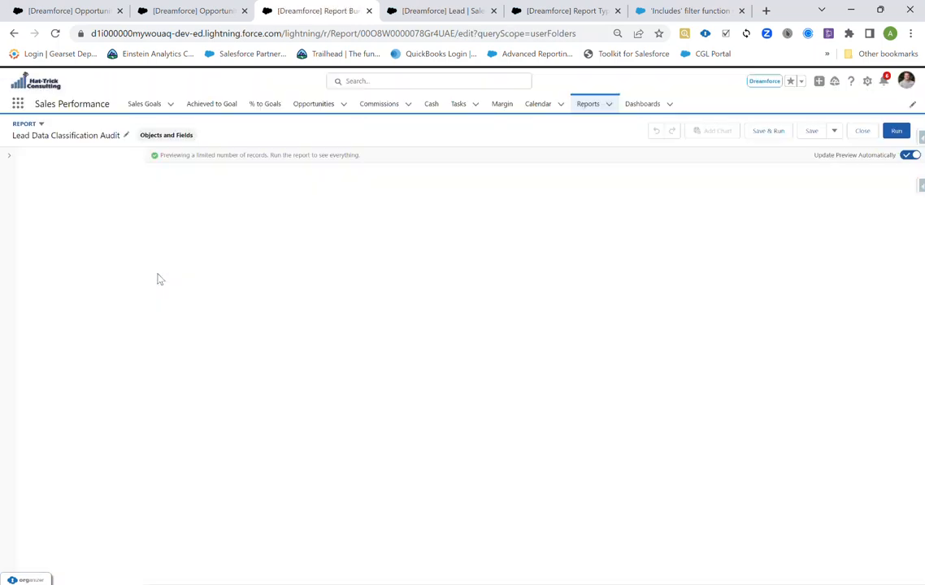
{"action": "left_click", "coordinate": [107, 160]}
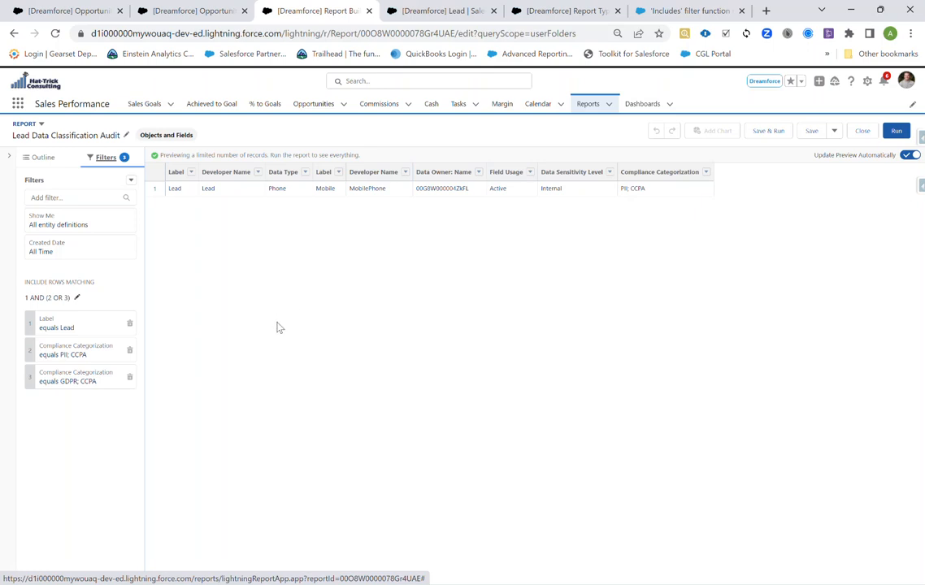
- Switch to the IdeaExchange post about the 'Includes' filter function for the Compliance Categorization field
{"action": "left_click", "coordinate": [686, 11]}
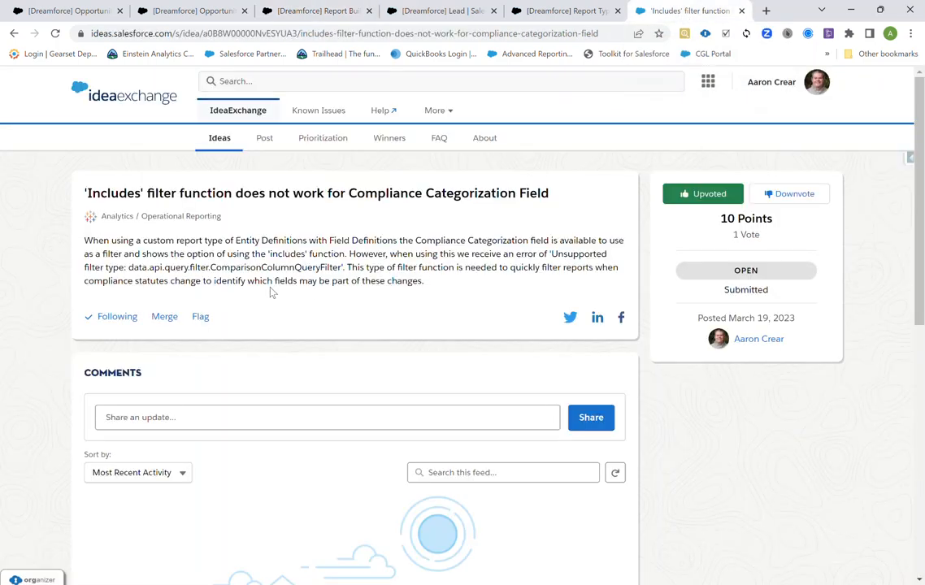